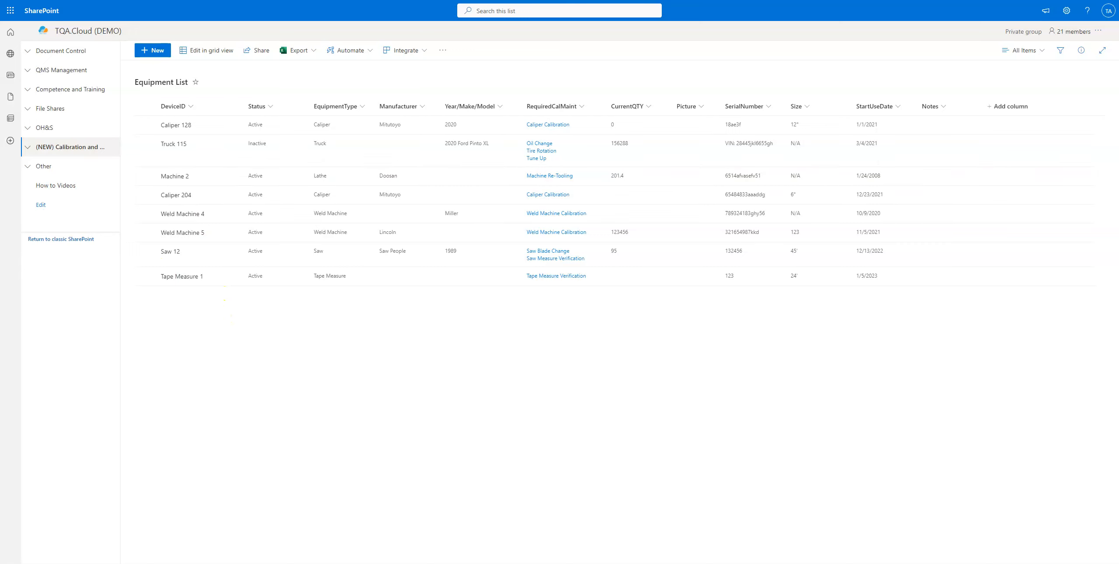
Open the Equipment List under (NEW) Calibration and Maintenance and start a new item with device ID Truck 164
click(27, 148)
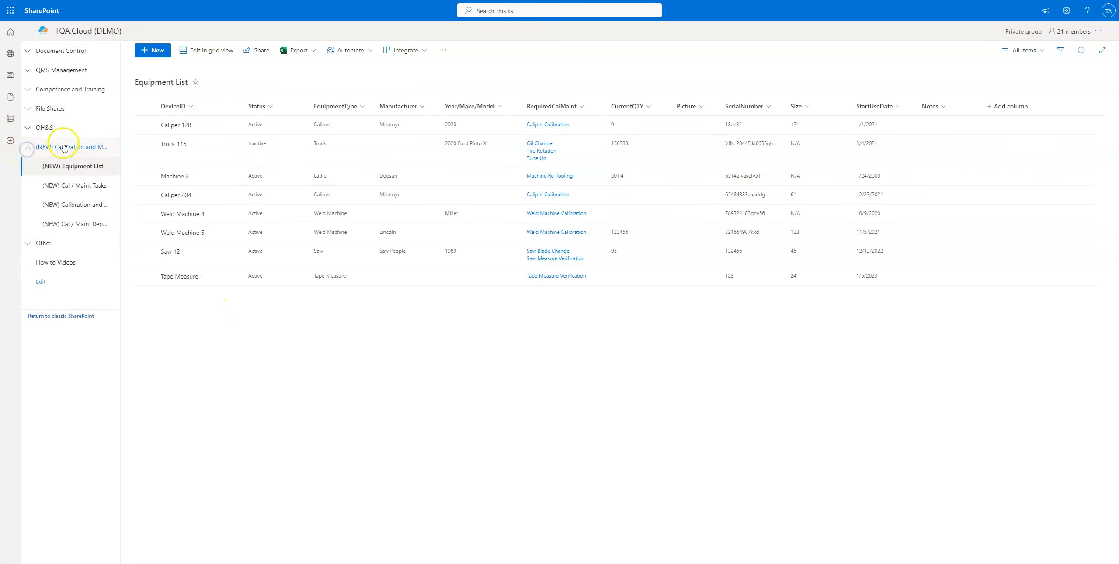
click(84, 169)
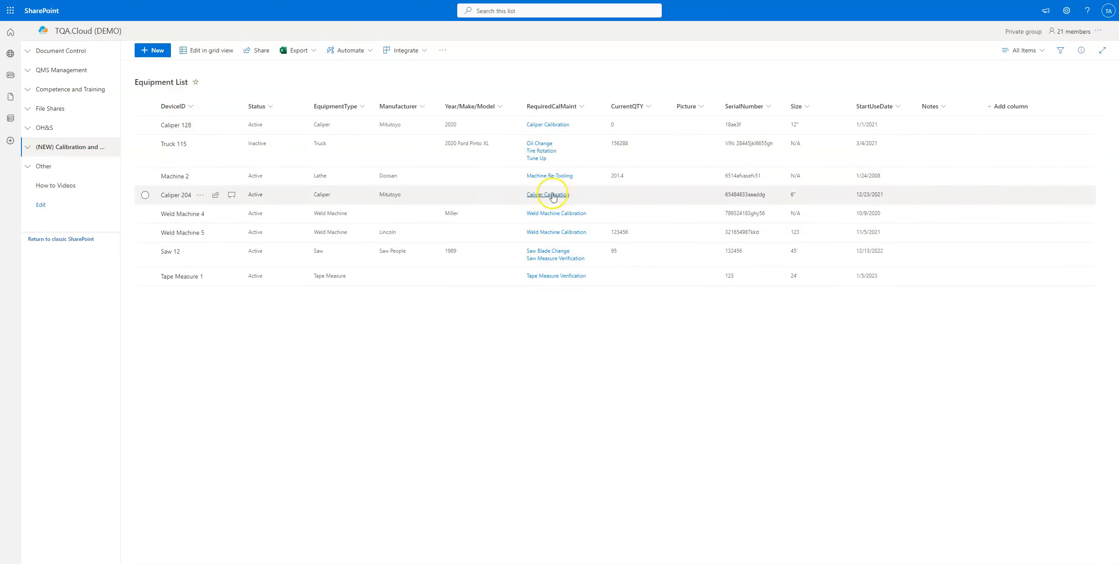
click(165, 52)
click(717, 102)
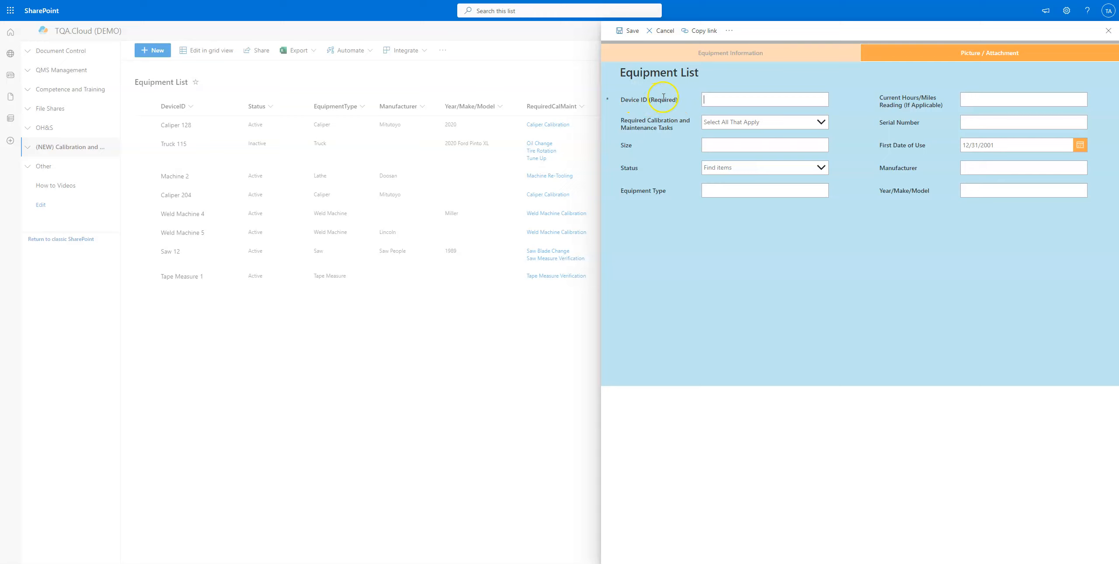
click(731, 102)
click(706, 101)
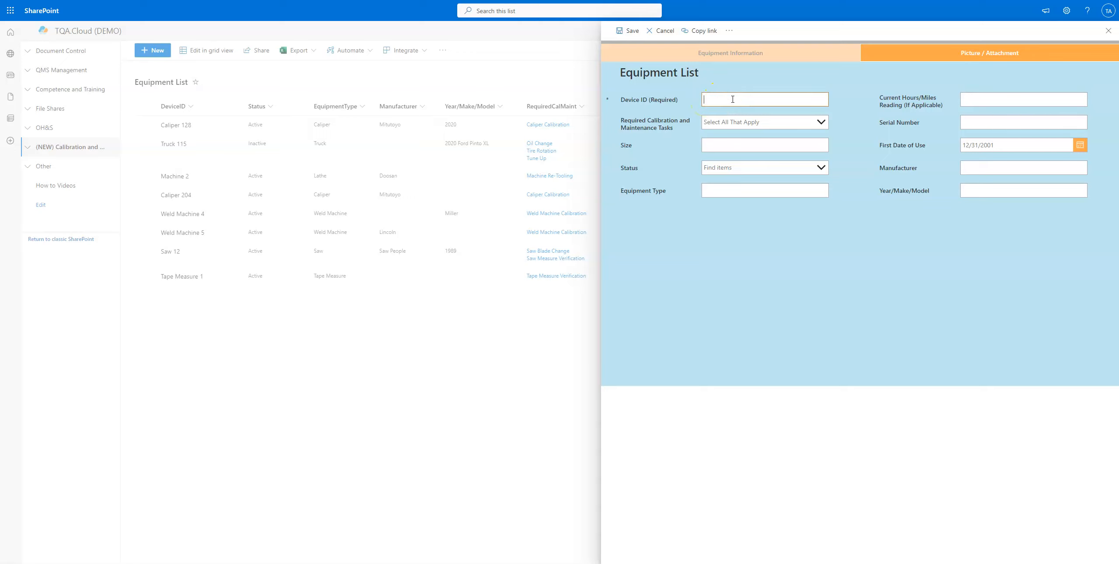
click(718, 99)
click(716, 97)
Assign Tire Rotation, Oil Change and Tune Up as the required calibration and maintenance tasks
click(745, 122)
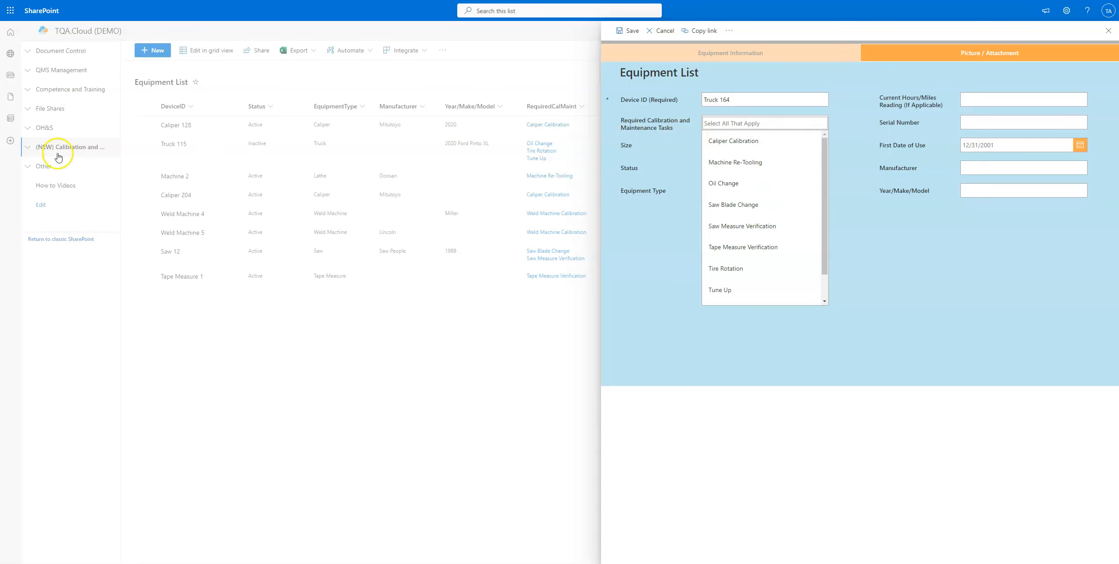
click(664, 144)
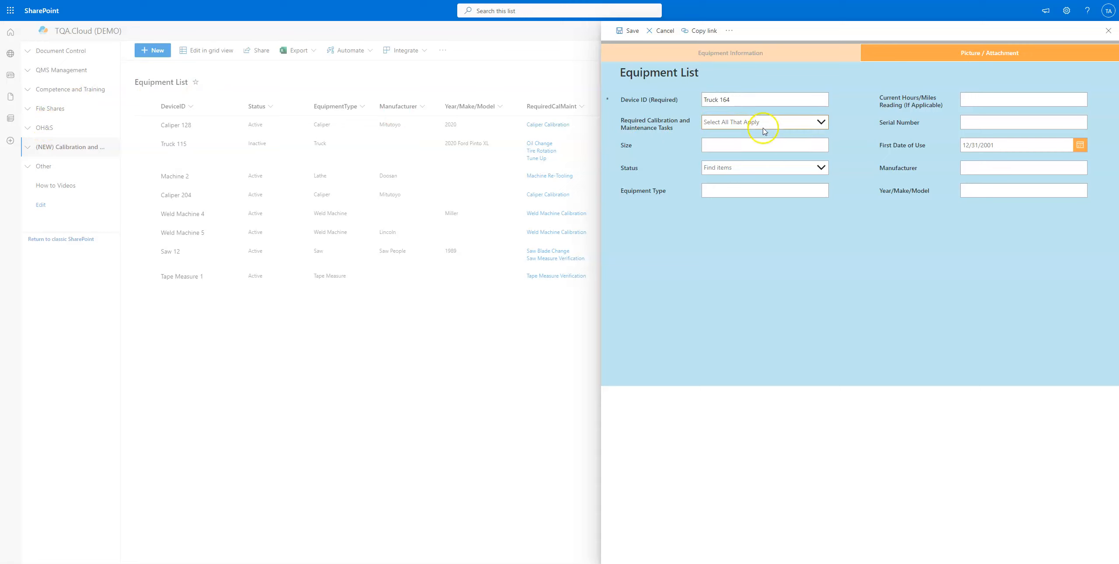
click(745, 124)
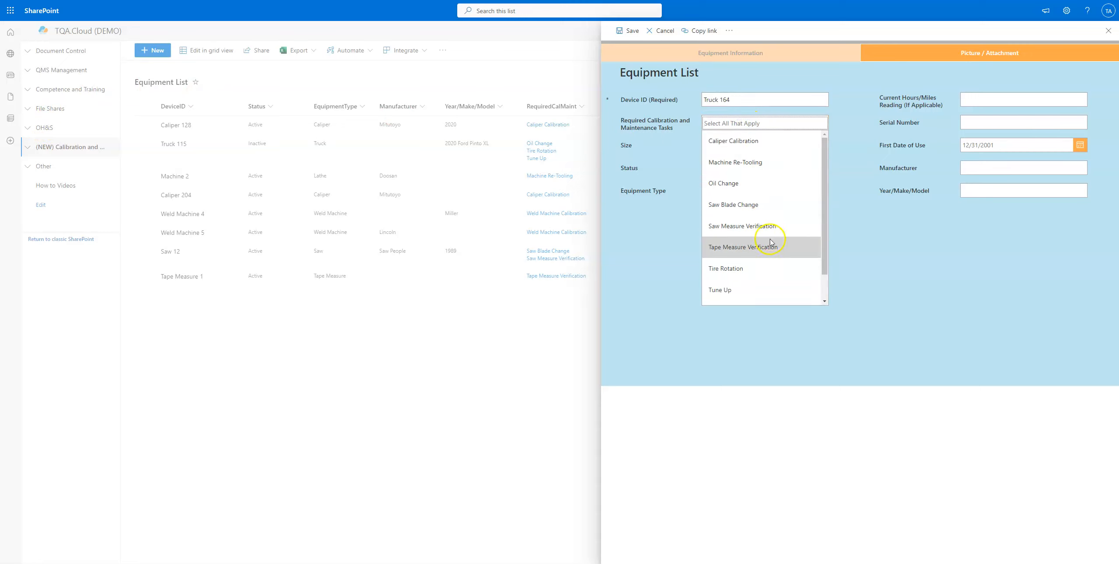
scroll(765, 240, down, 1)
click(756, 244)
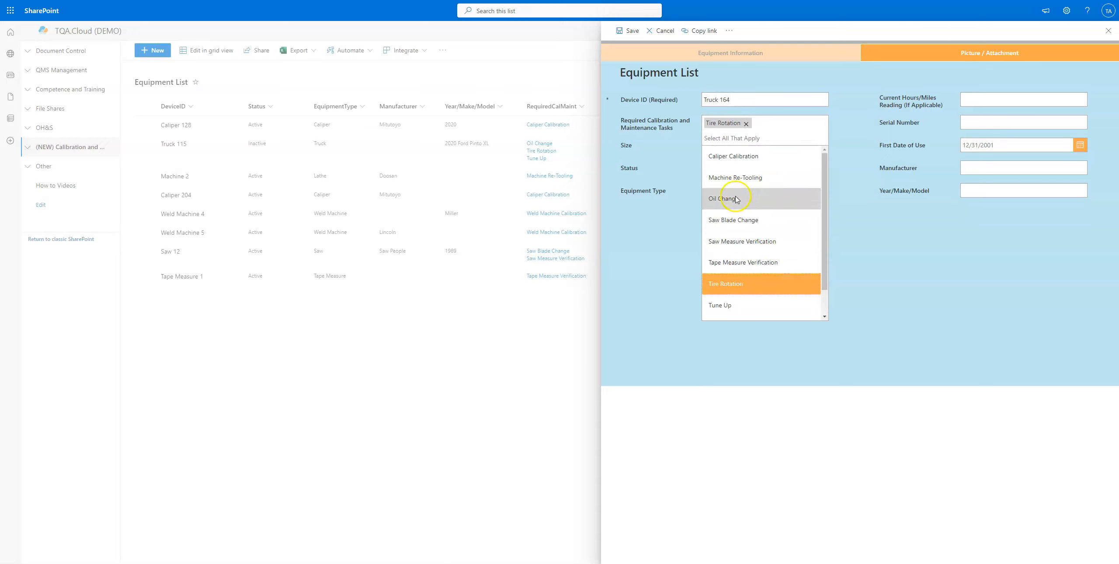
click(763, 200)
click(768, 287)
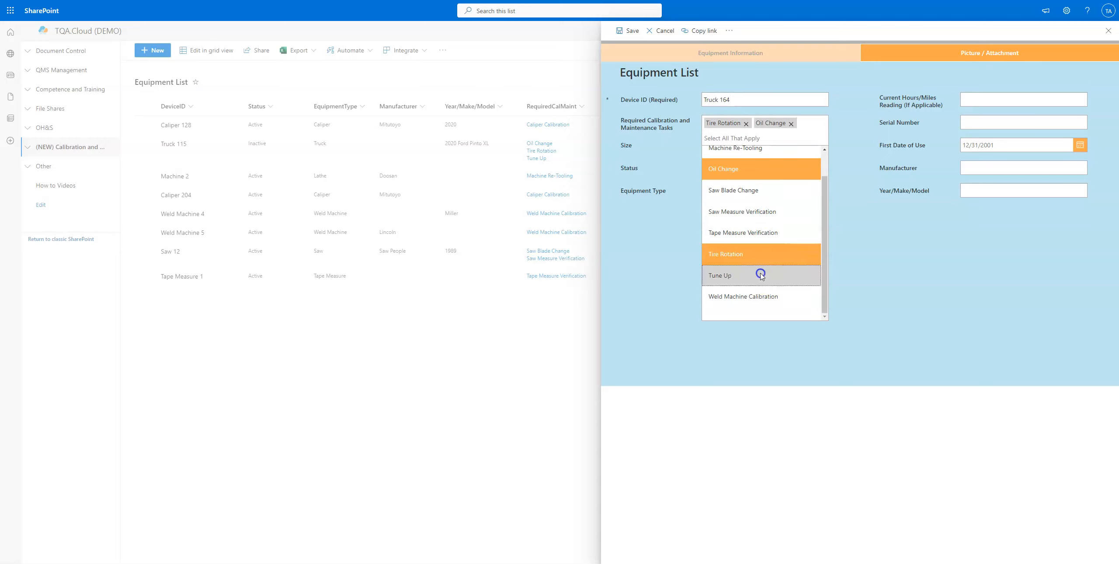
click(952, 265)
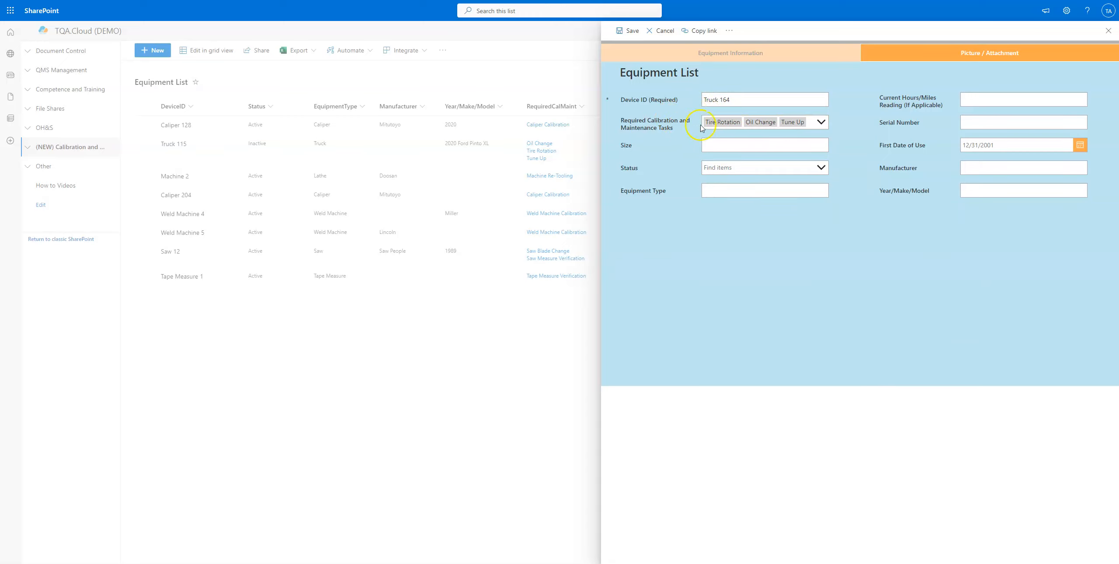
Set the equipment's size to 3500, status to Active and equipment type to Truck
click(723, 144)
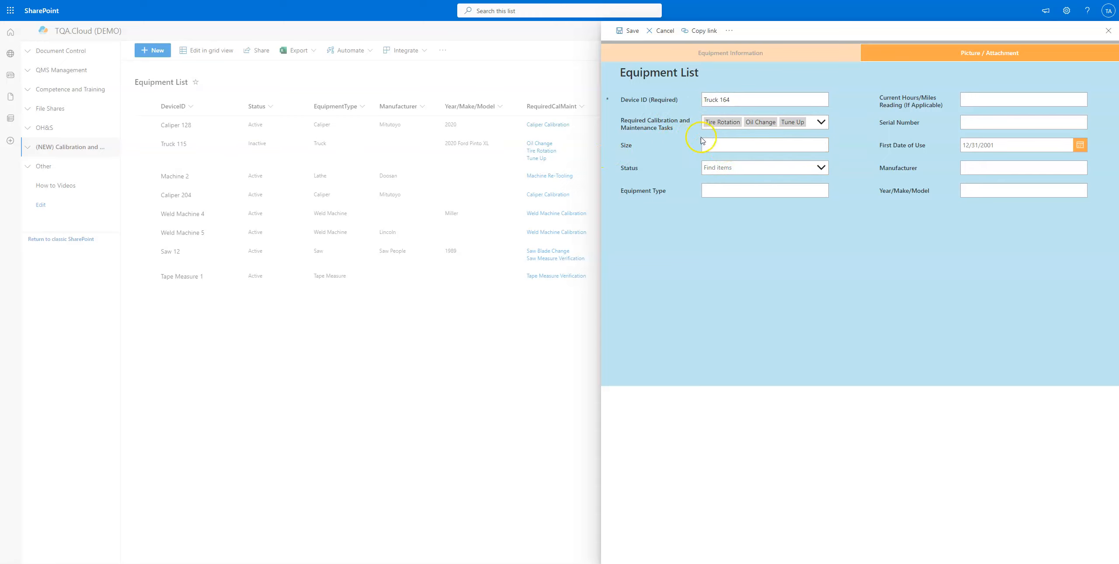
click(726, 143)
double_click(713, 144)
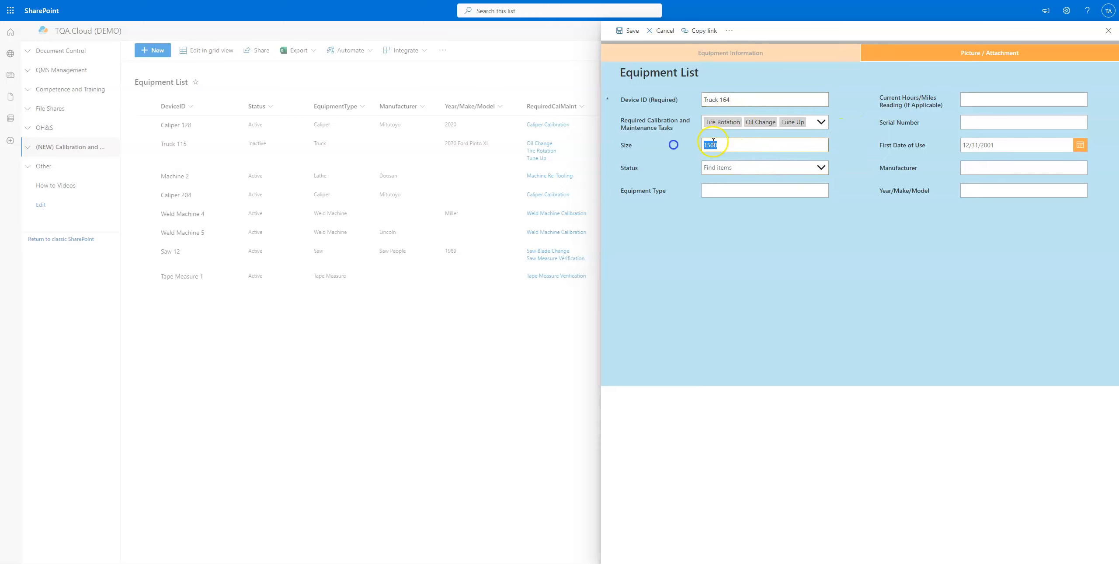
text(35)
click(724, 167)
click(724, 187)
click(742, 195)
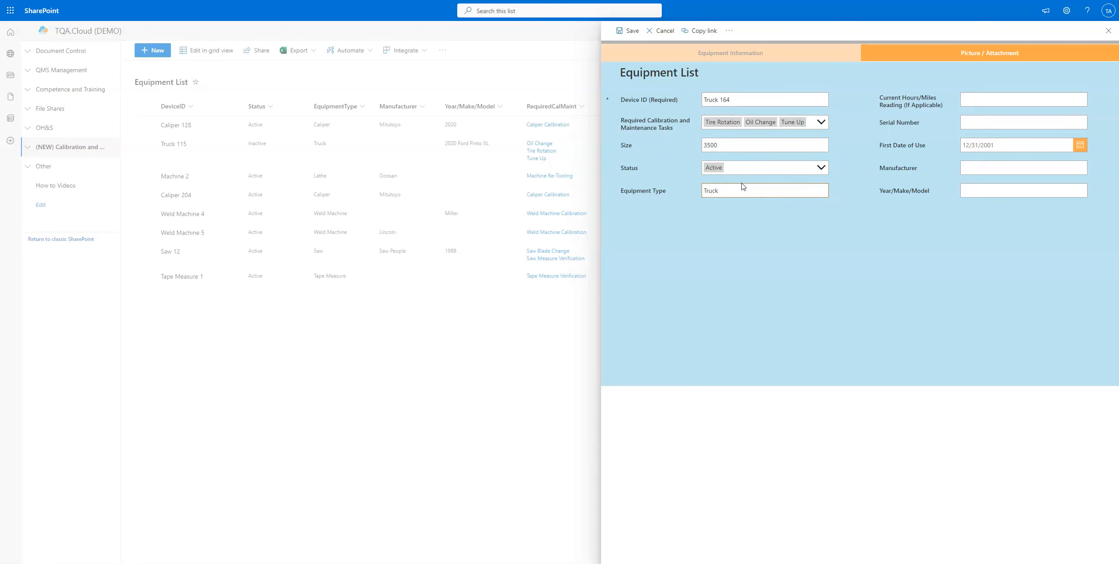
Enter 40000 as the current hours/miles reading, the truck's VIN as serial number, and 2/27/2023 as first date of use
click(1017, 101)
click(995, 122)
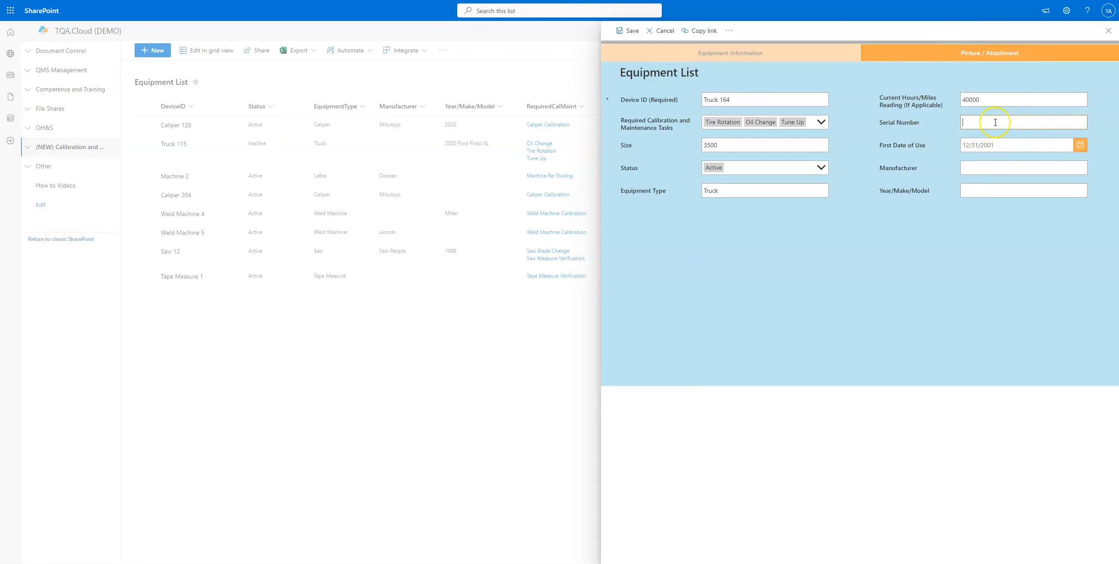
text(VIn 13216546584davkjnb)
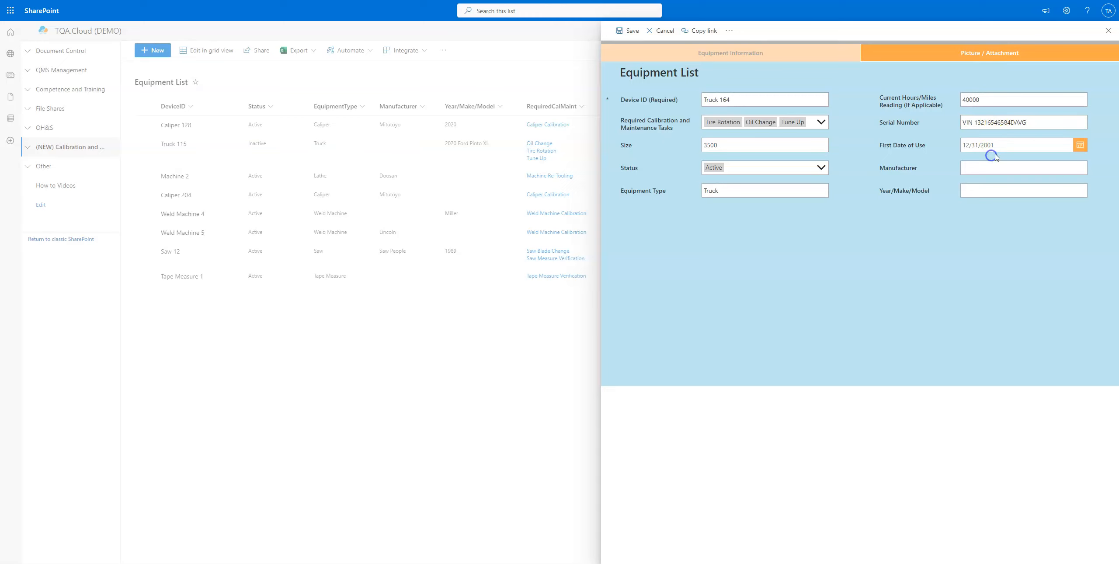
click(1081, 145)
click(994, 348)
click(1053, 372)
Enter Chord as the manufacturer and 1988 Chord c250 as the year/make/model
click(976, 169)
click(965, 192)
click(1010, 192)
text(50)
click(928, 364)
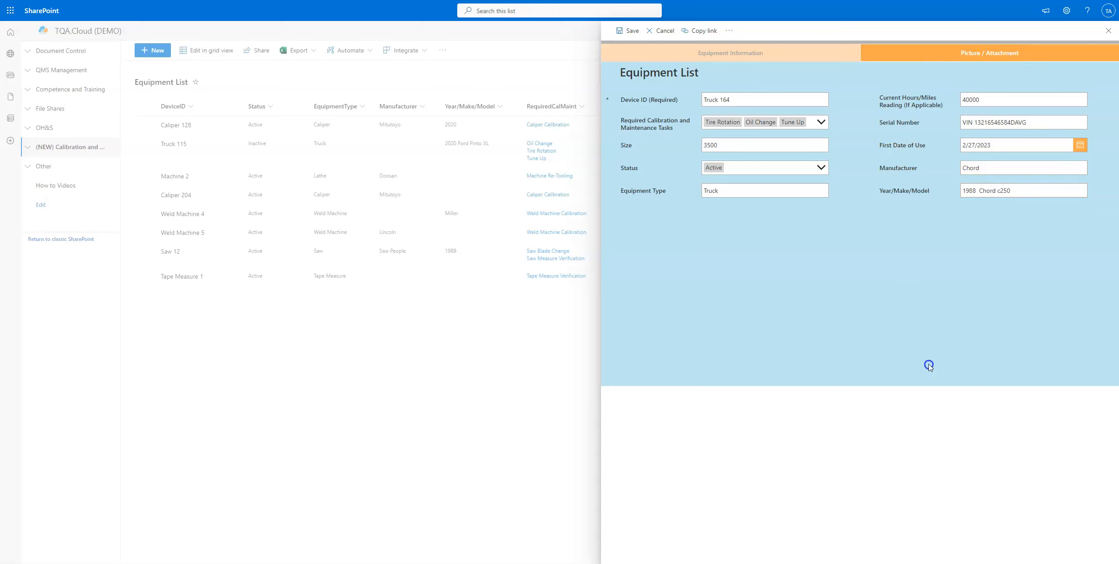
Look over the picture and attachment options for Truck 164 and save the new equipment item
click(961, 56)
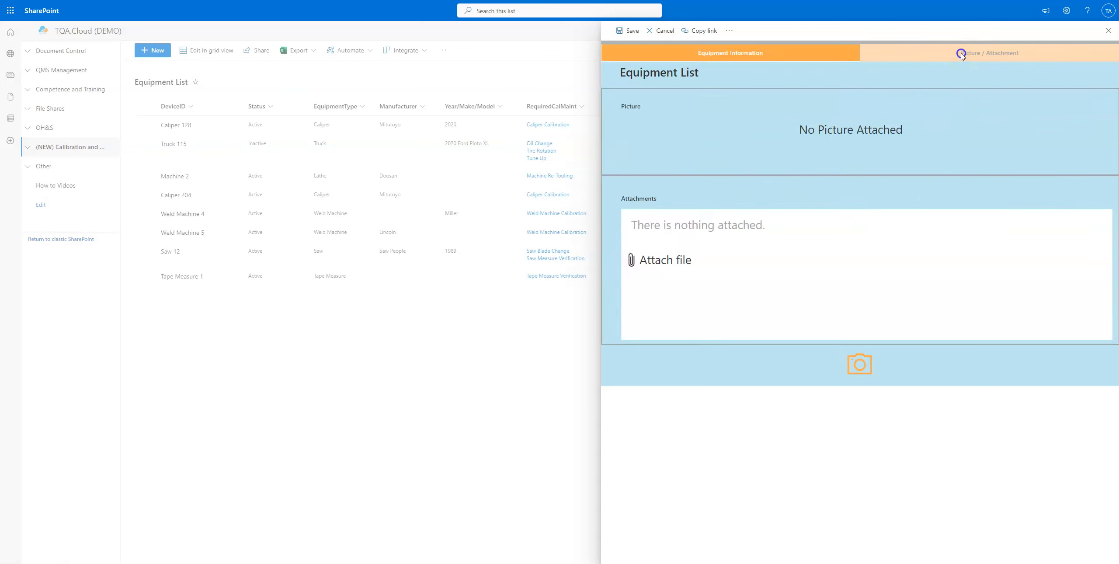
click(864, 367)
click(637, 36)
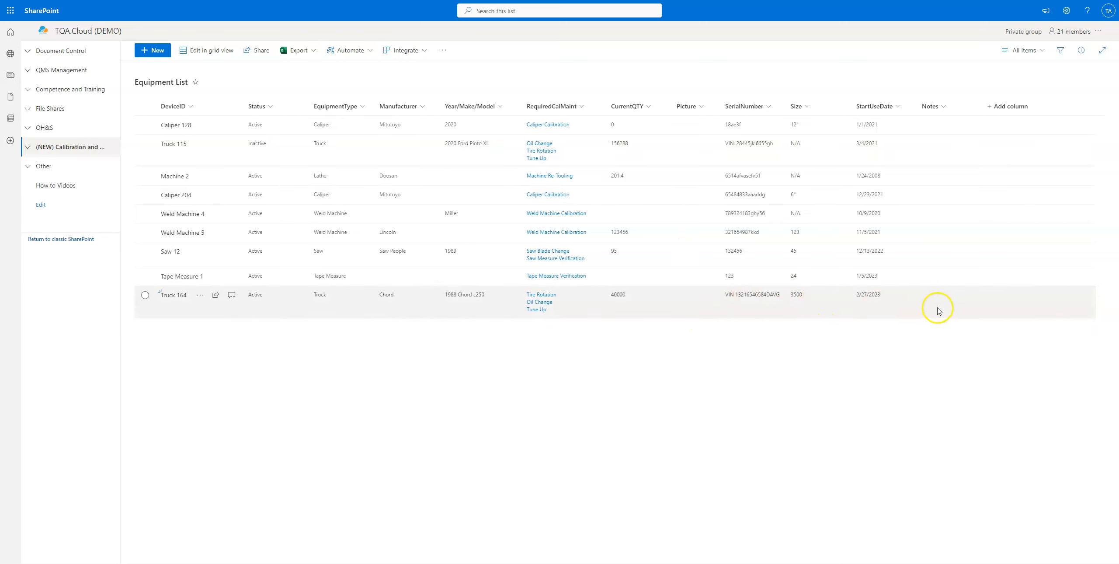
Open the saved Truck 164 item to view its picture and attachment section, and close it
click(645, 307)
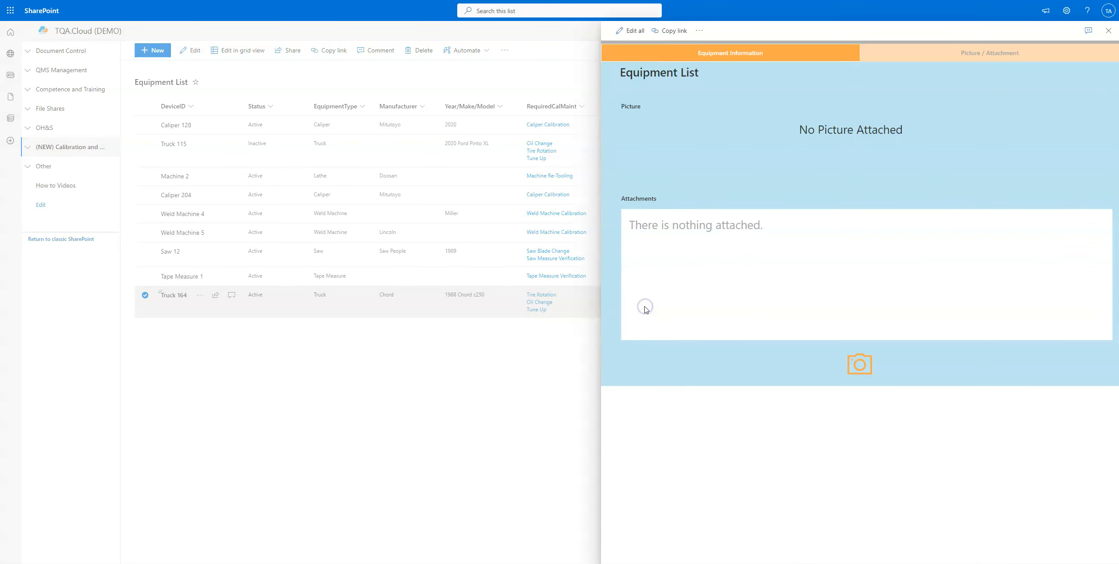
click(1109, 31)
click(630, 427)
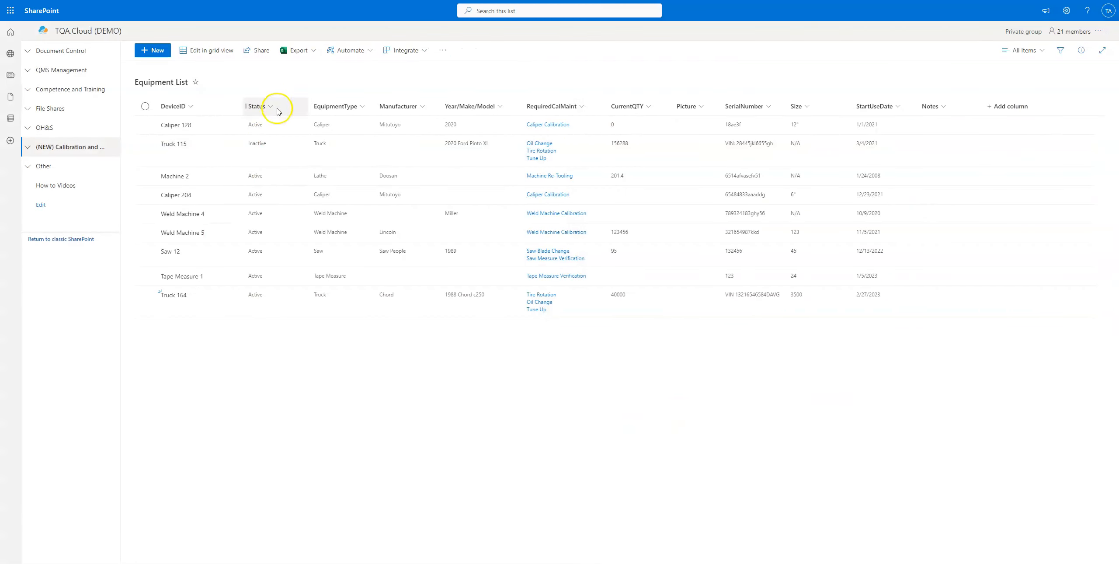